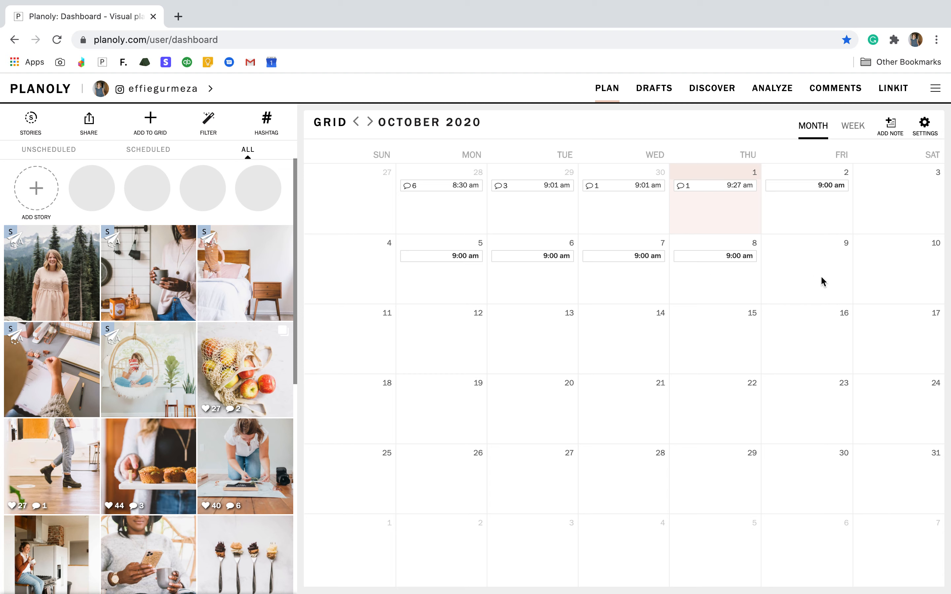
Check the content calendar in the weekly view and return to the October 2020 monthly view.
left_click(855, 126)
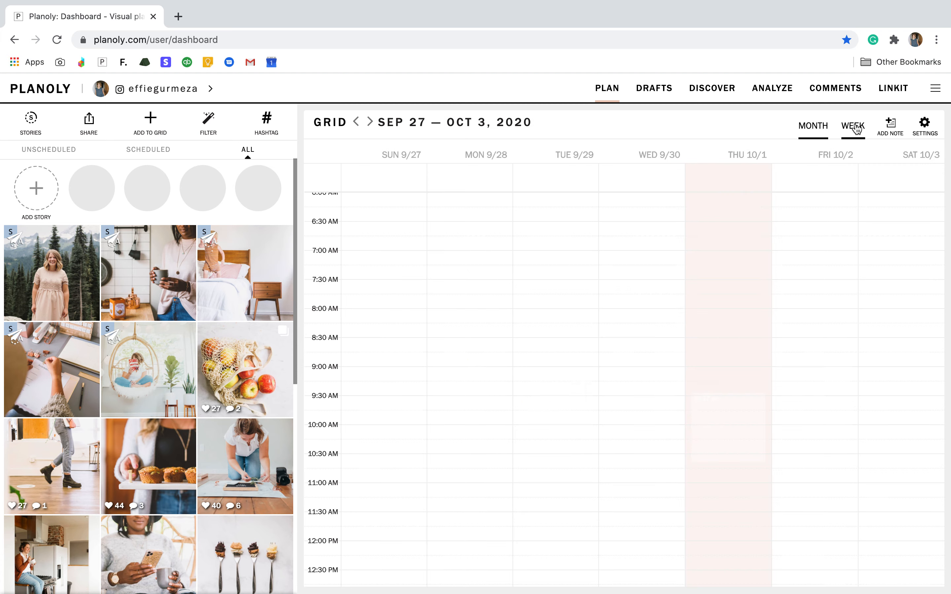
left_click(814, 125)
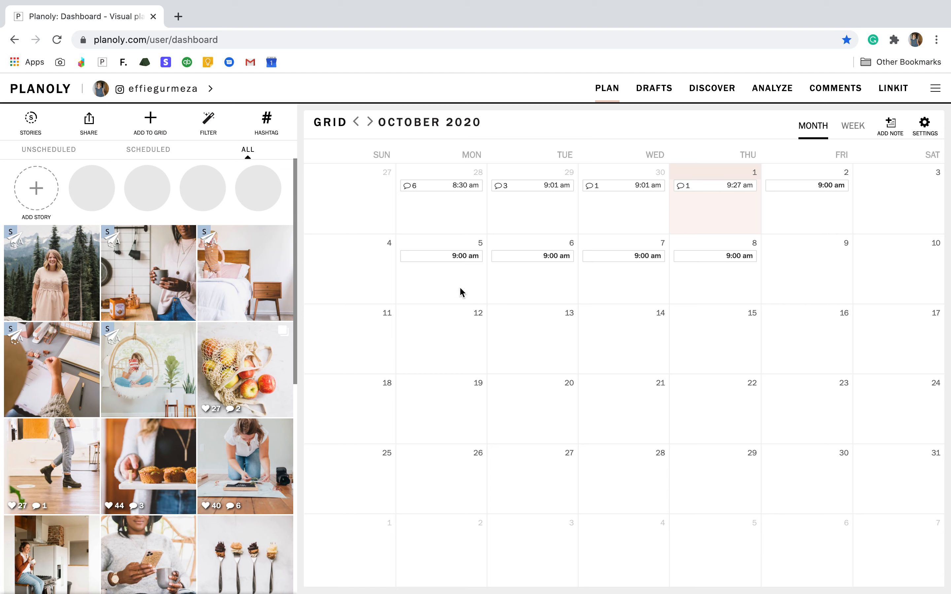
left_click_drag(436, 255, 506, 267)
Look through the scheduled and published posts in the grid preview.
scroll(190, 516, "down", 7)
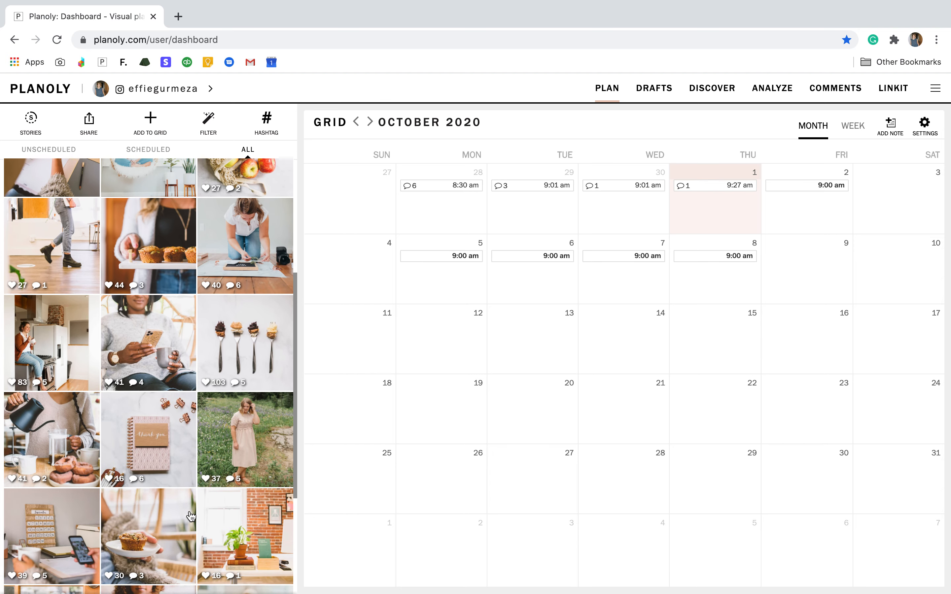
scroll(191, 516, "down", 4)
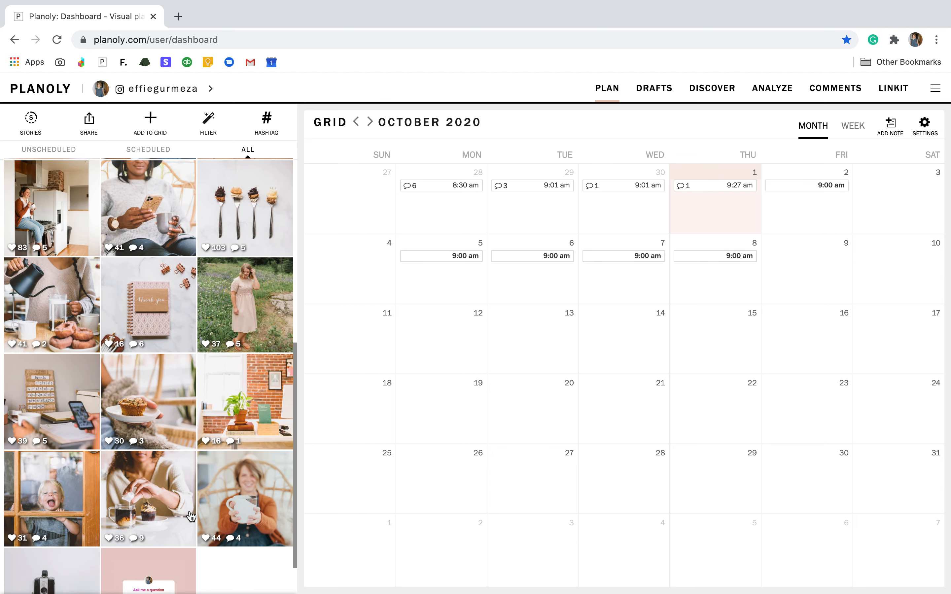
scroll(190, 516, "up", 5)
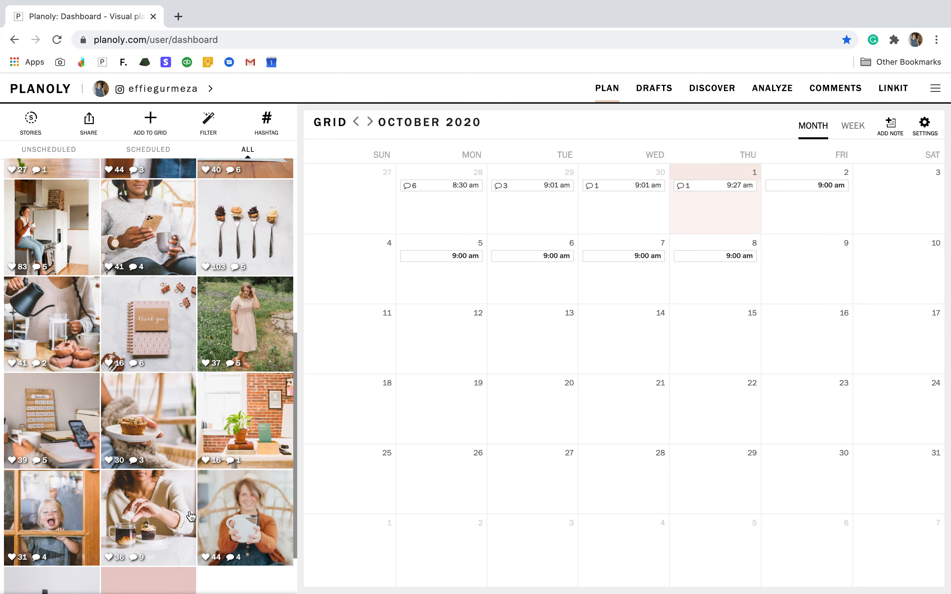
scroll(191, 516, "up", 1)
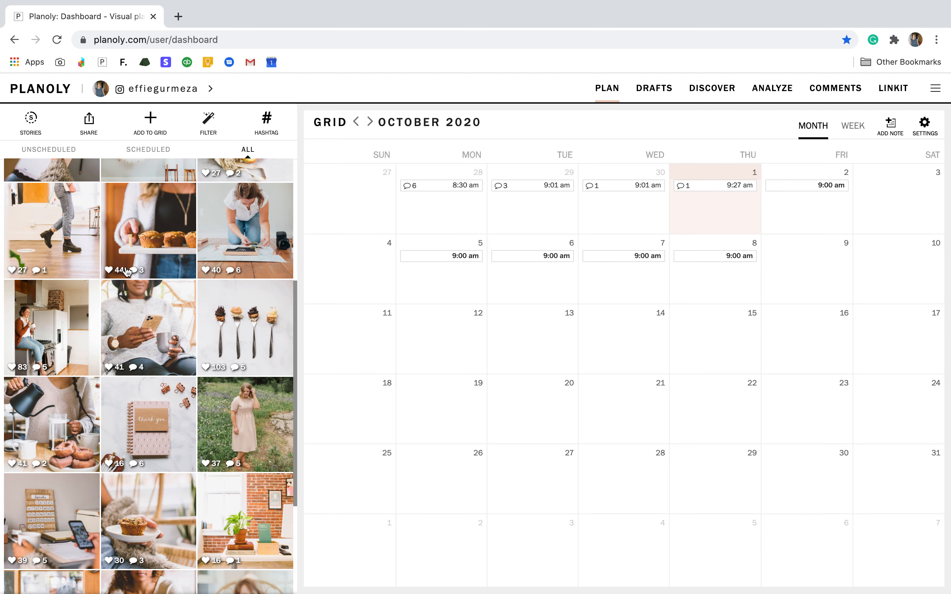
scroll(151, 279, "up", 1)
scroll(151, 279, "up", 5)
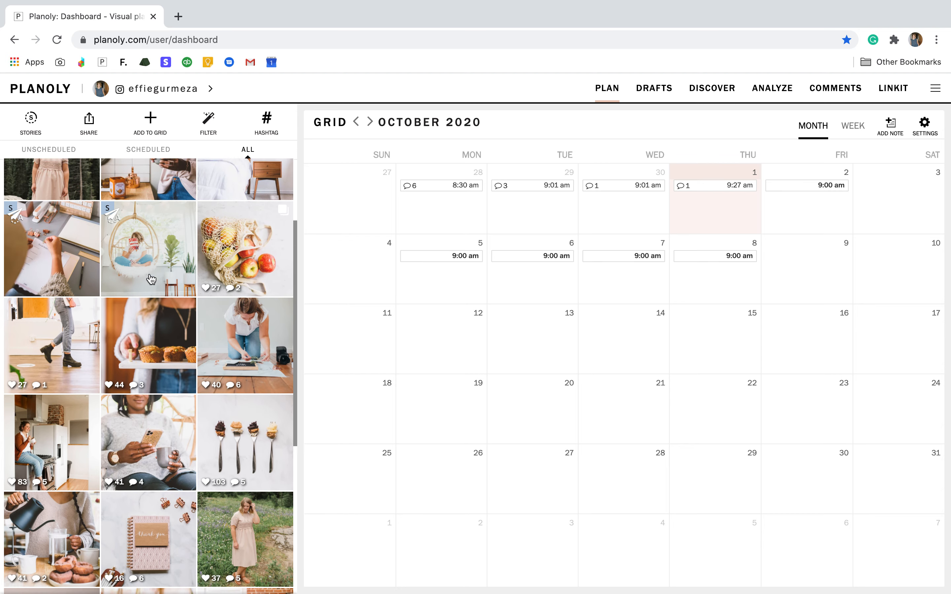
scroll(151, 279, "up", 1)
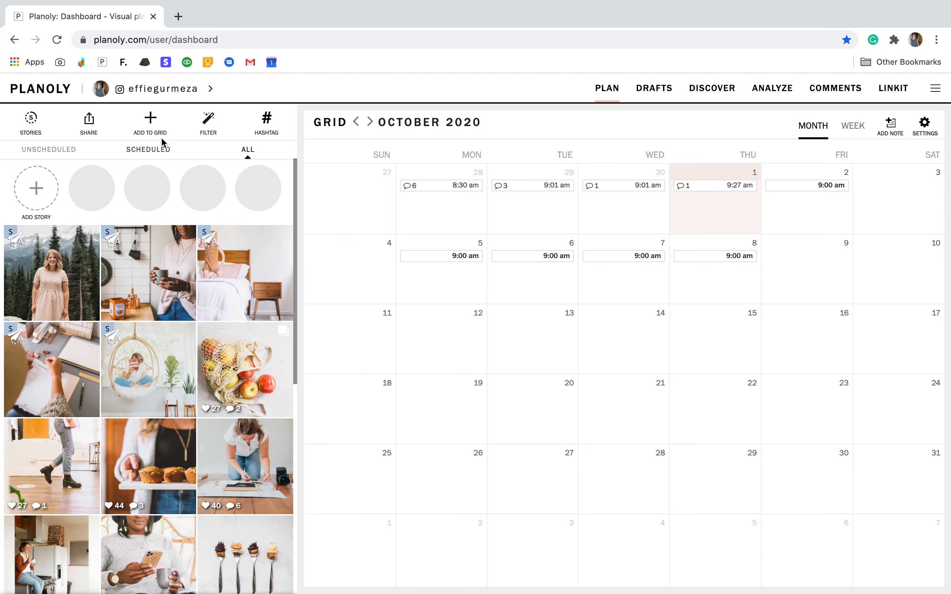
Upload FallStock_2020_03.jpg, FallStock_2020_07.jpg and FallStock_2020_12.jpg from the computer to the grid as 3 separate posts.
left_click(155, 125)
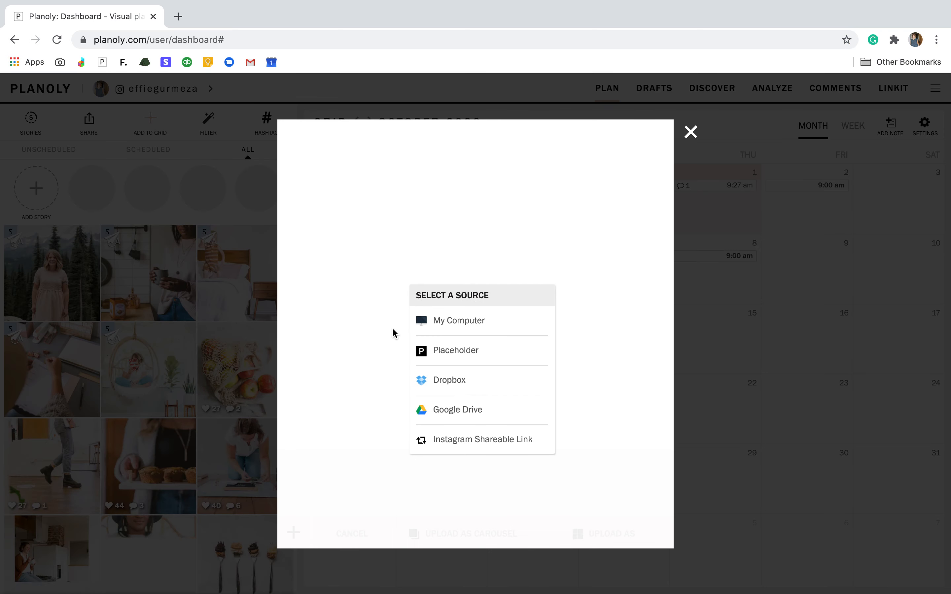
left_click(459, 320)
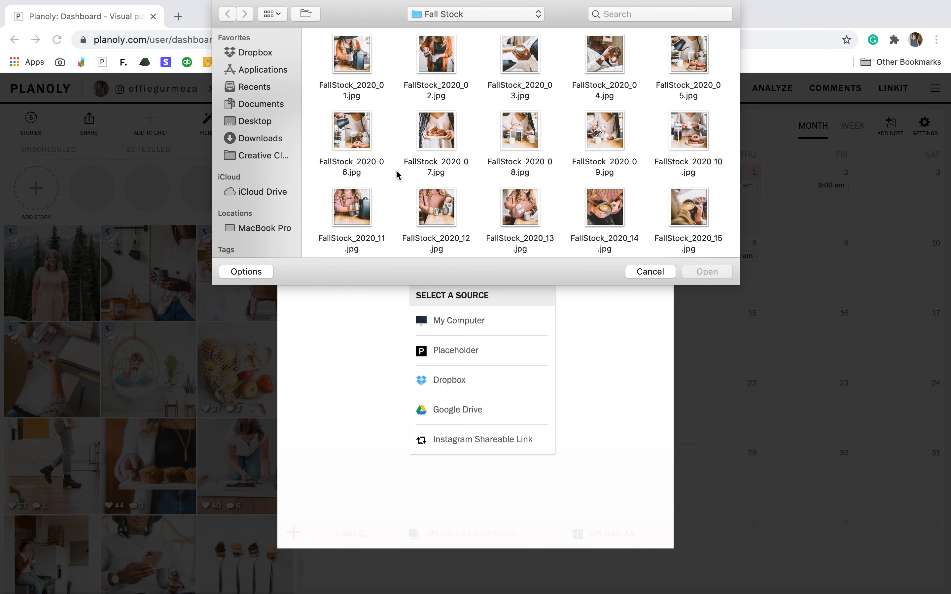
scroll(395, 170, "down", 1)
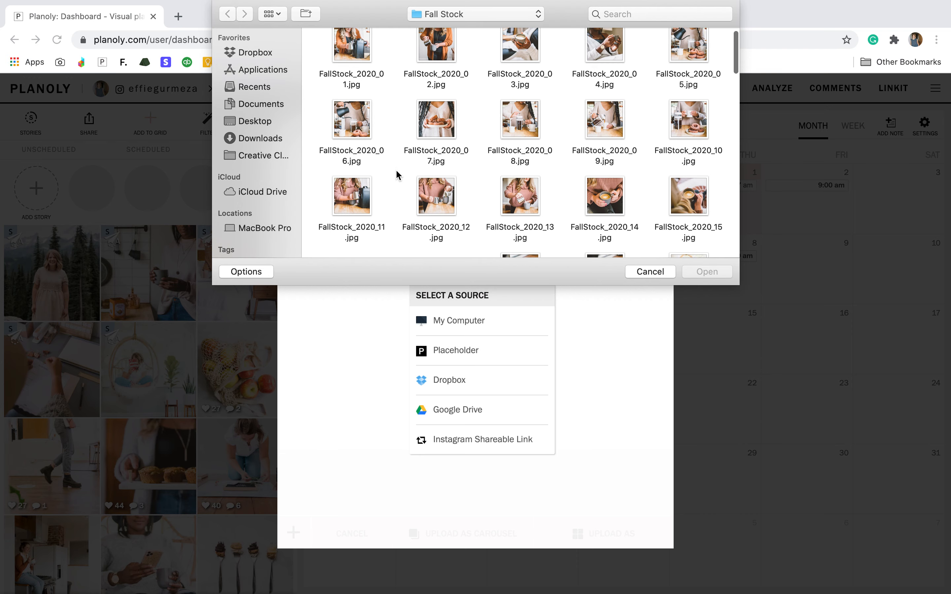
left_click(435, 122)
left_click(442, 197, "super")
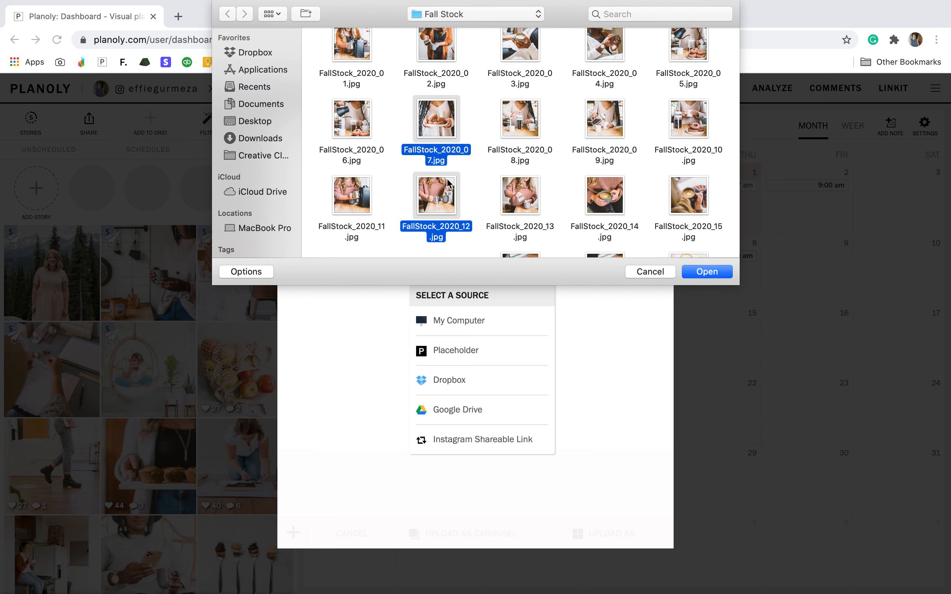
left_click(526, 48, "super")
left_click(714, 273)
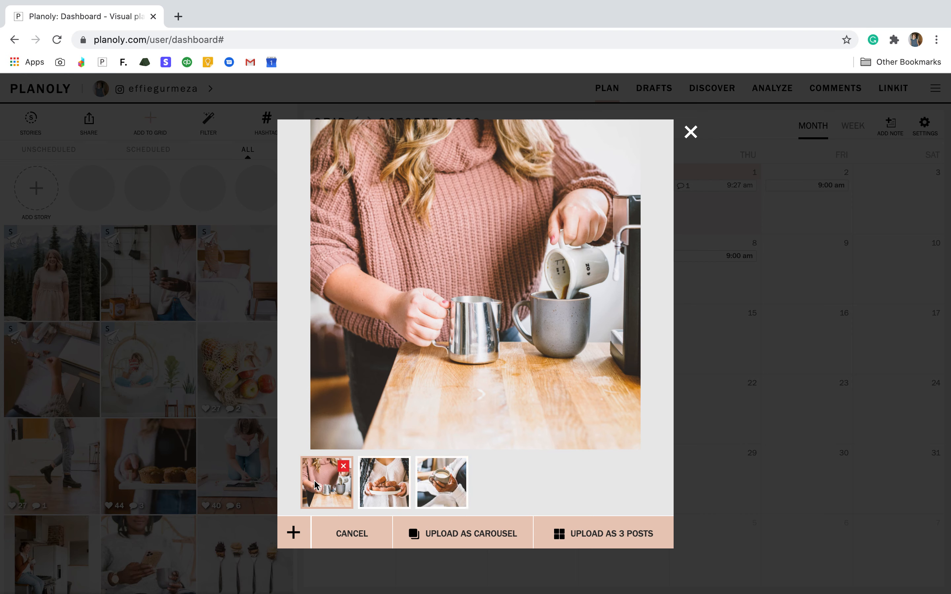
left_click(601, 534)
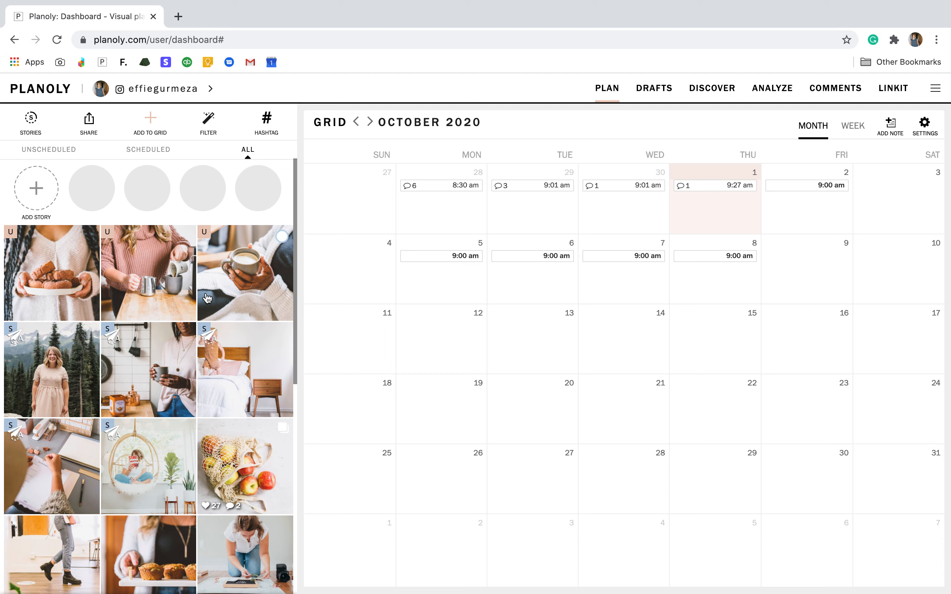
Rearrange the three unscheduled posts in the grid into the order donut plate, coffee cup, pink sweater.
left_click(21, 267)
left_click_drag(21, 268, 173, 258)
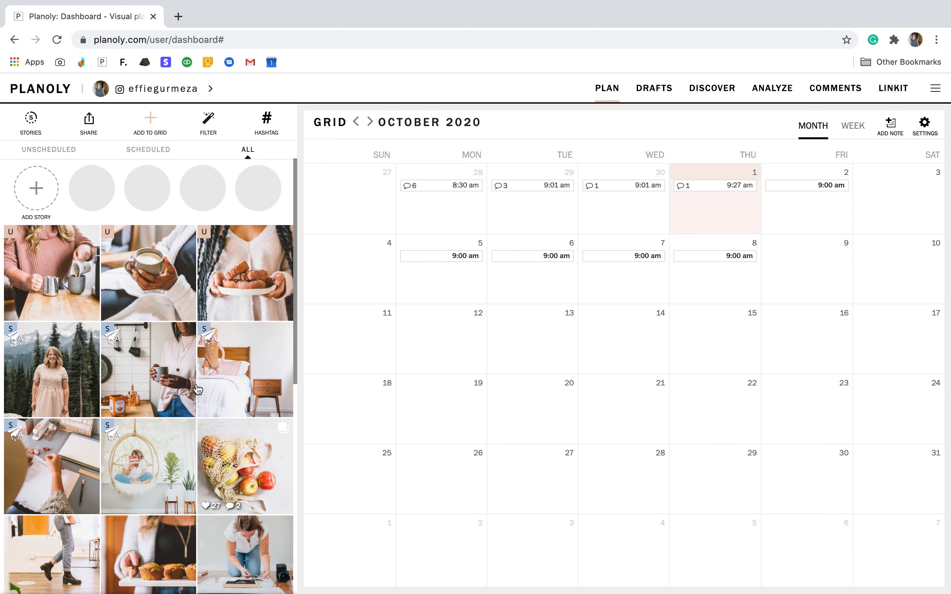
left_click_drag(45, 267, 301, 240)
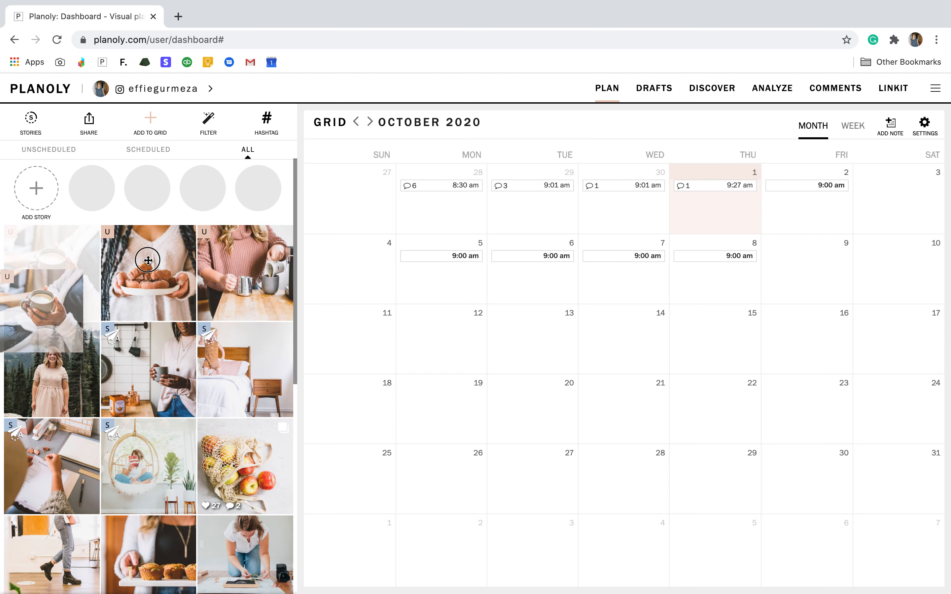
left_click_drag(147, 260, 171, 262)
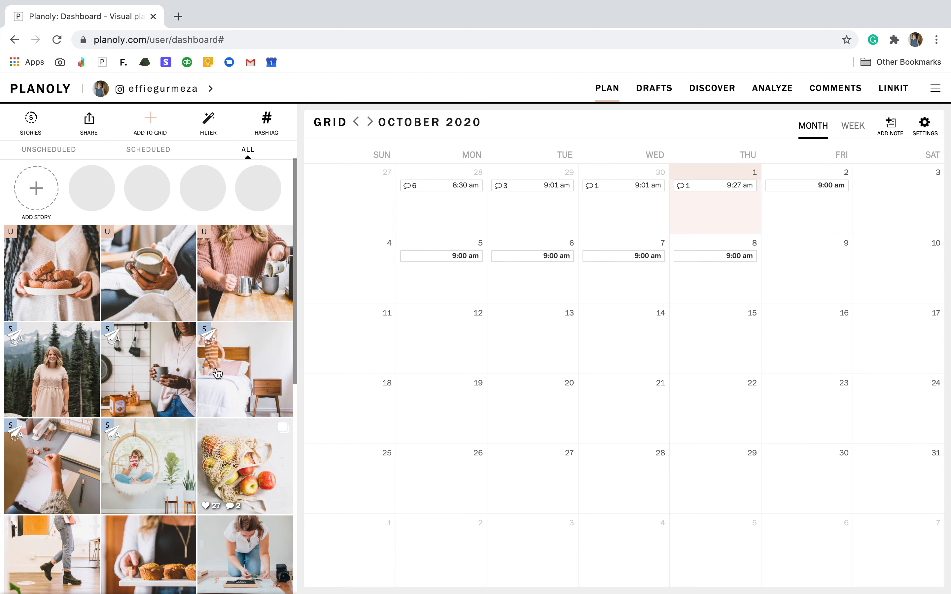
Open the unscheduled pink sweater post and enter the caption "type your caption here".
left_click(235, 289)
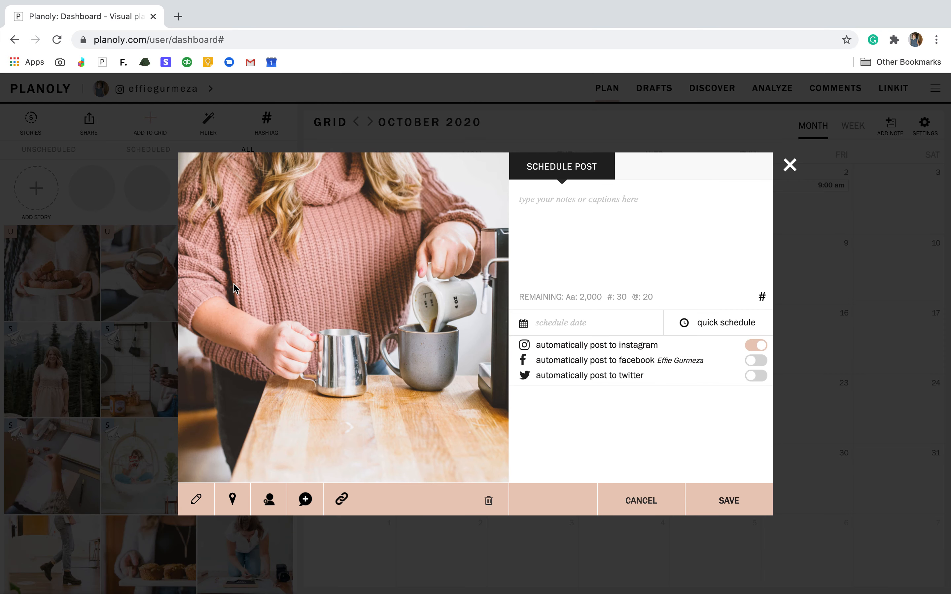
type("type your caption here")
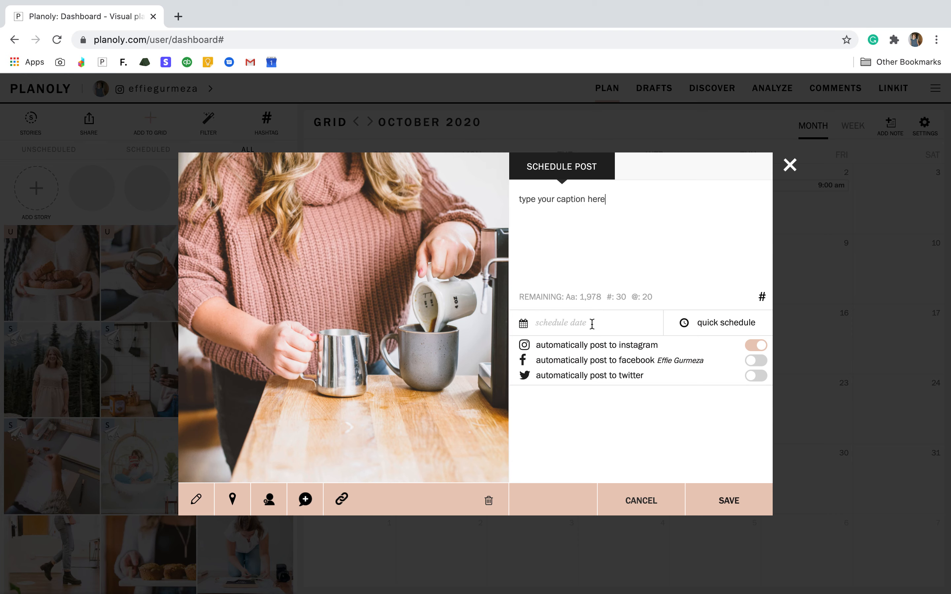
Schedule the post for Oct 19, 2020 01:00 pm and turn off automatic posting to Instagram.
left_click(592, 324)
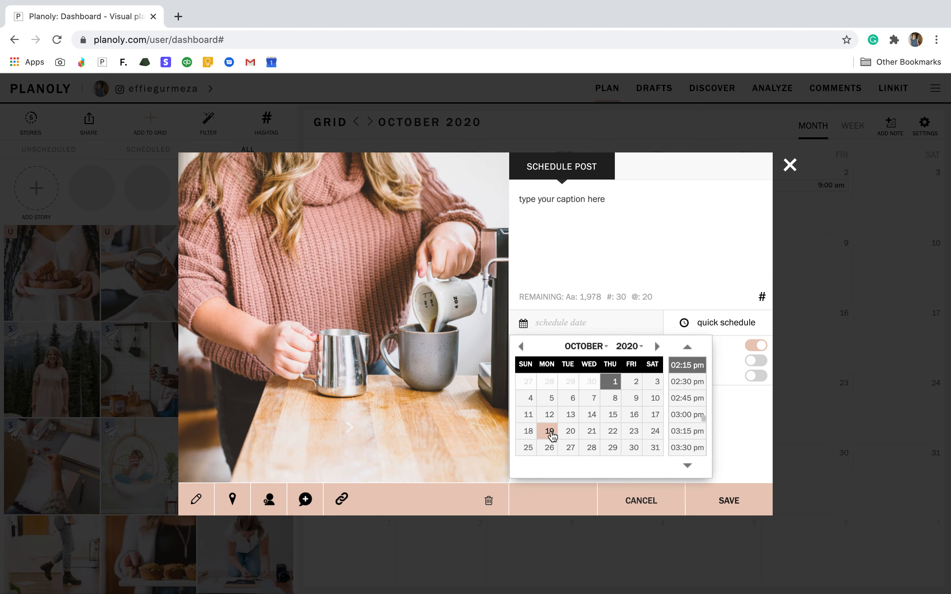
left_click(550, 431)
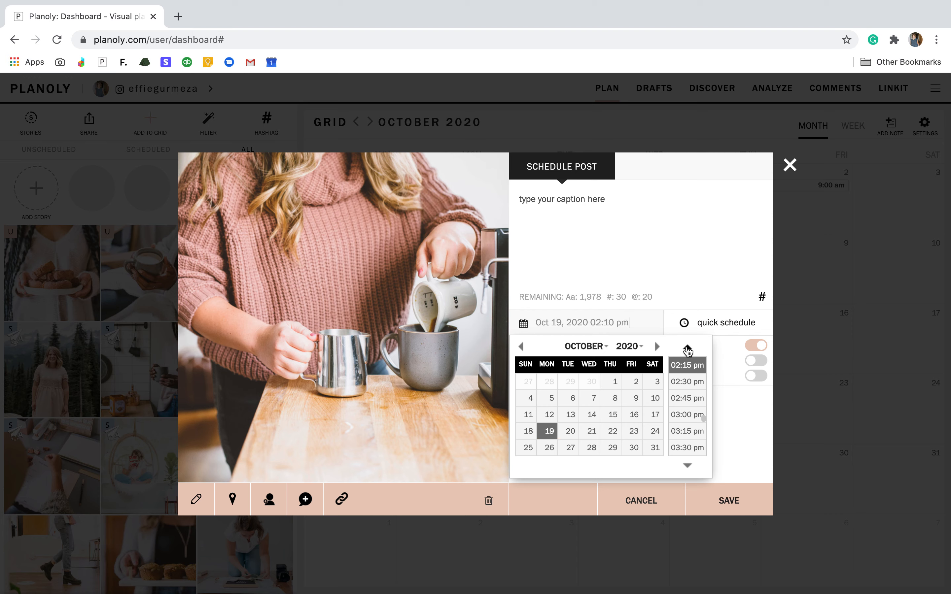
left_click(687, 347)
left_click(687, 347)
left_click(687, 347)
left_click(687, 347)
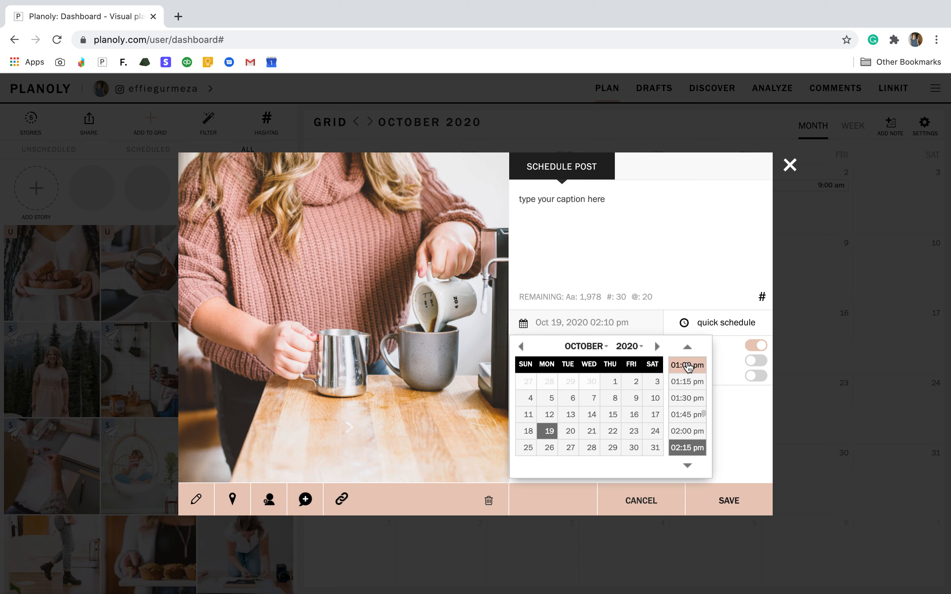
left_click(688, 366)
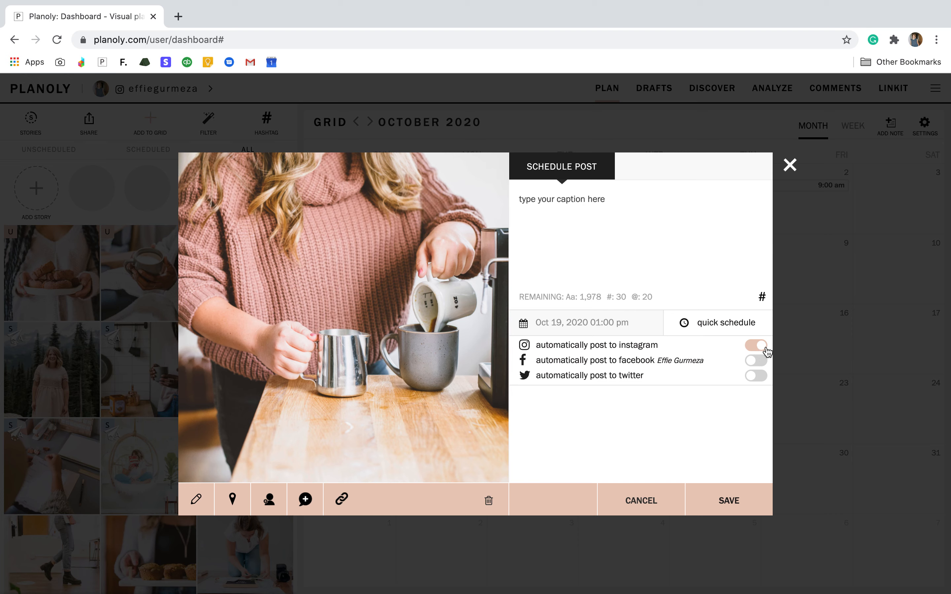
left_click(764, 346)
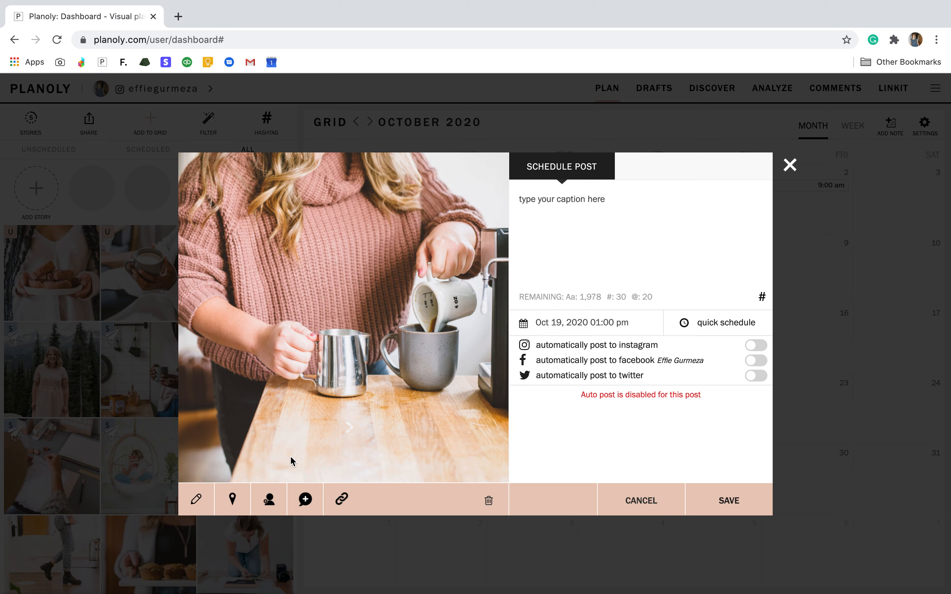
Add Tacoma, Washington as the post's location.
left_click(191, 508)
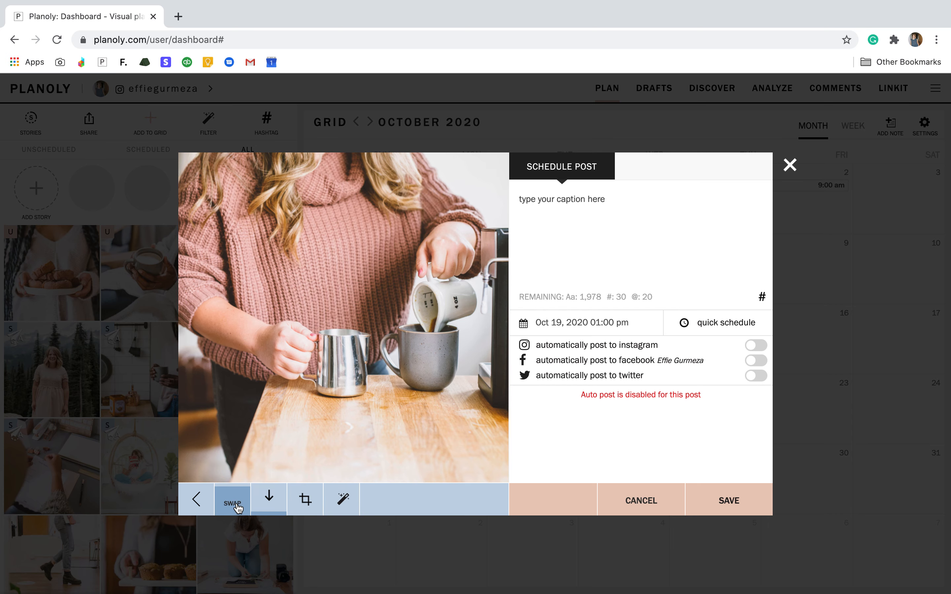
left_click(200, 503)
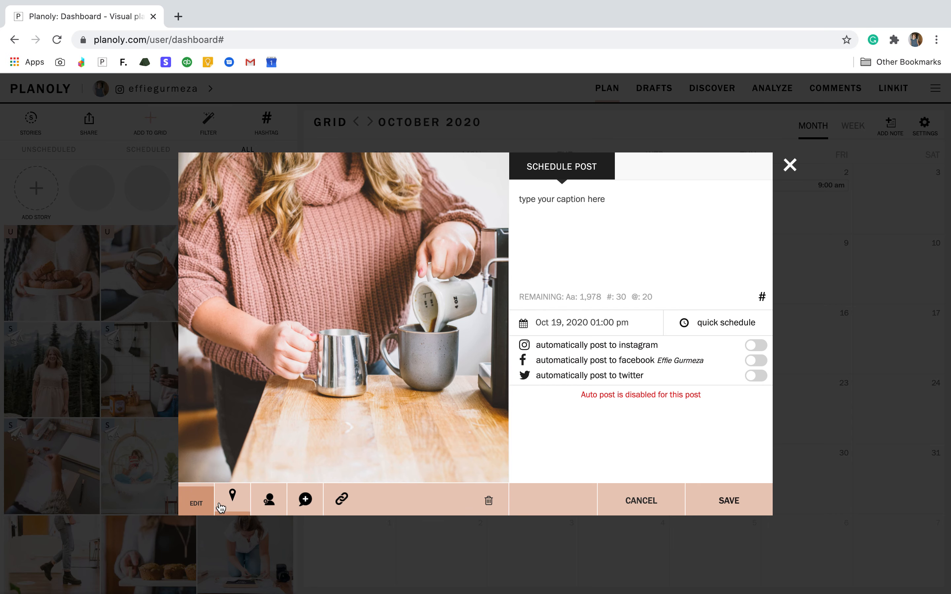
left_click(231, 505)
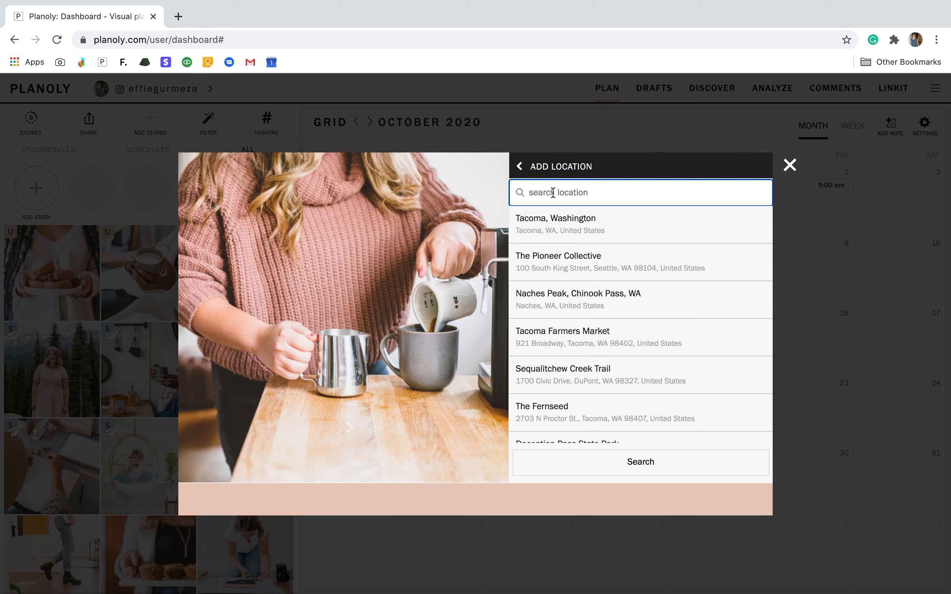
left_click(559, 228)
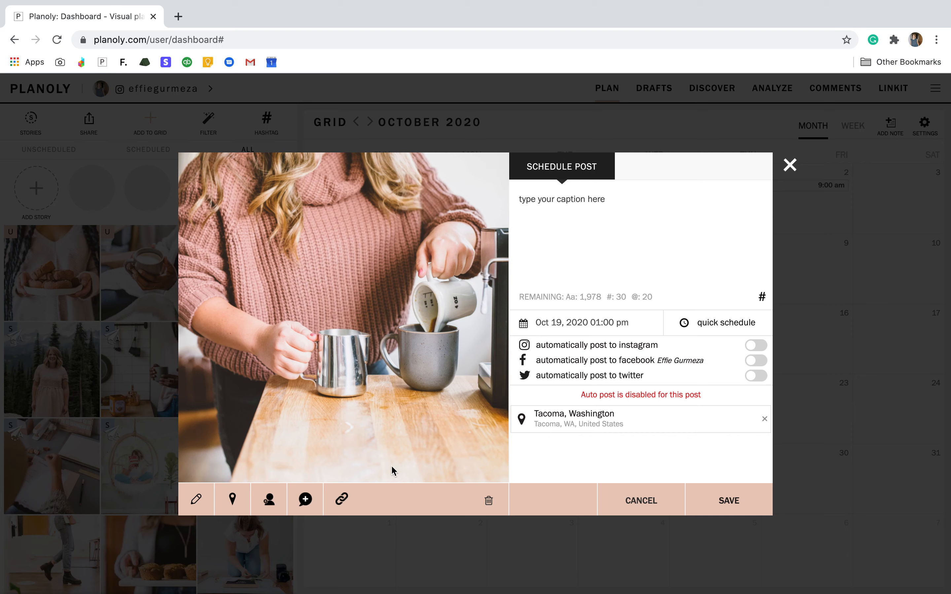
Tag the account hellocupcaketacoma on the metal pitcher in the post's photo.
left_click(270, 507)
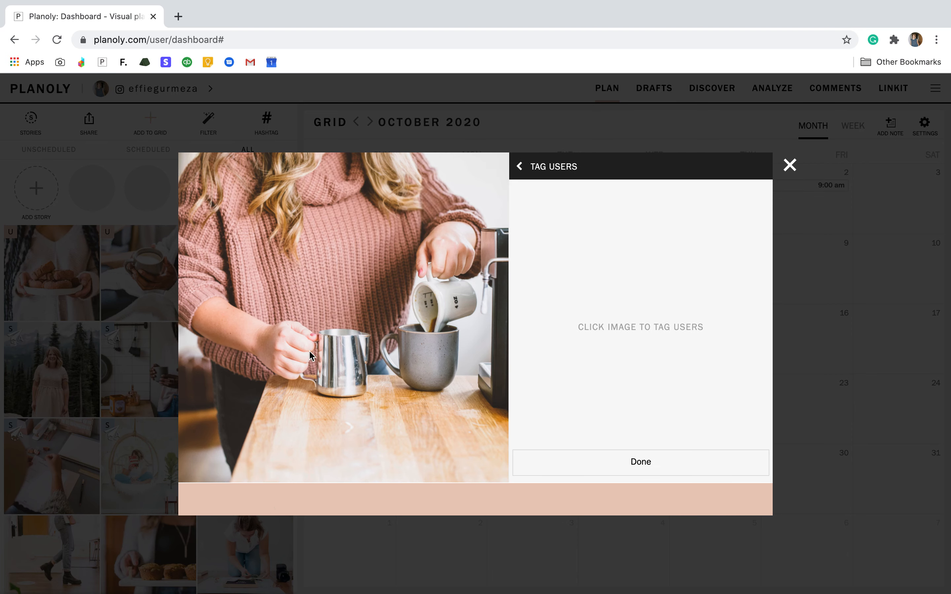
left_click(344, 364)
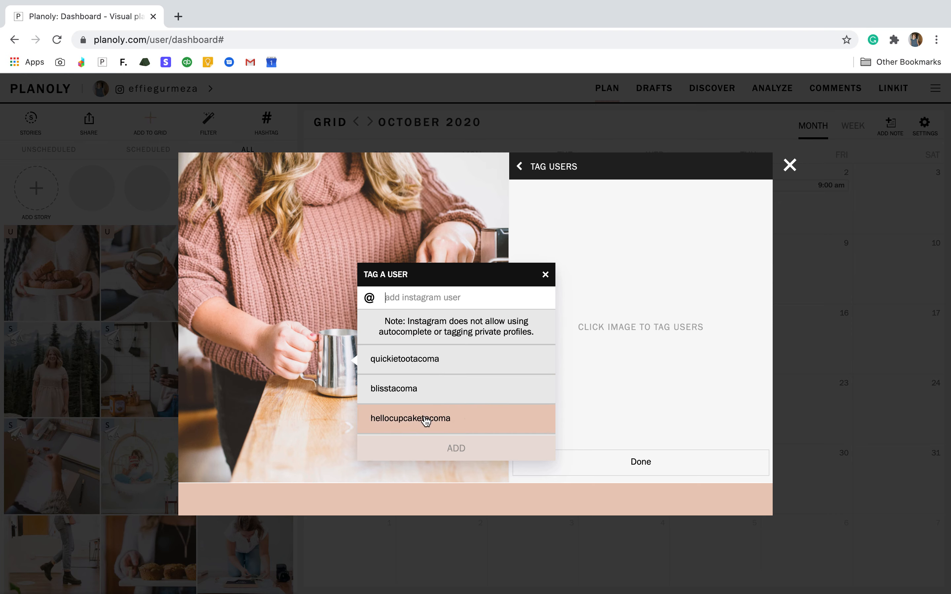
left_click(401, 424)
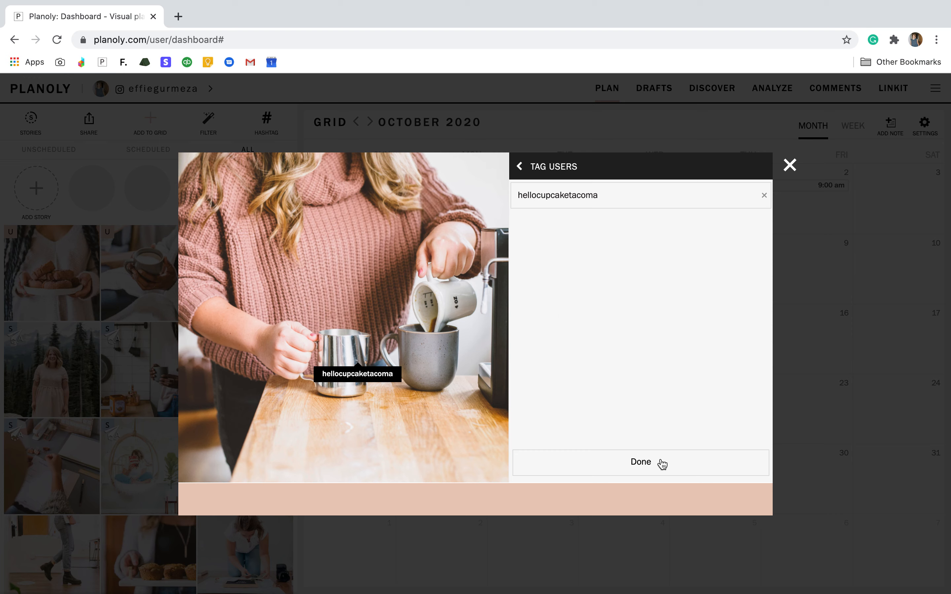
left_click(639, 463)
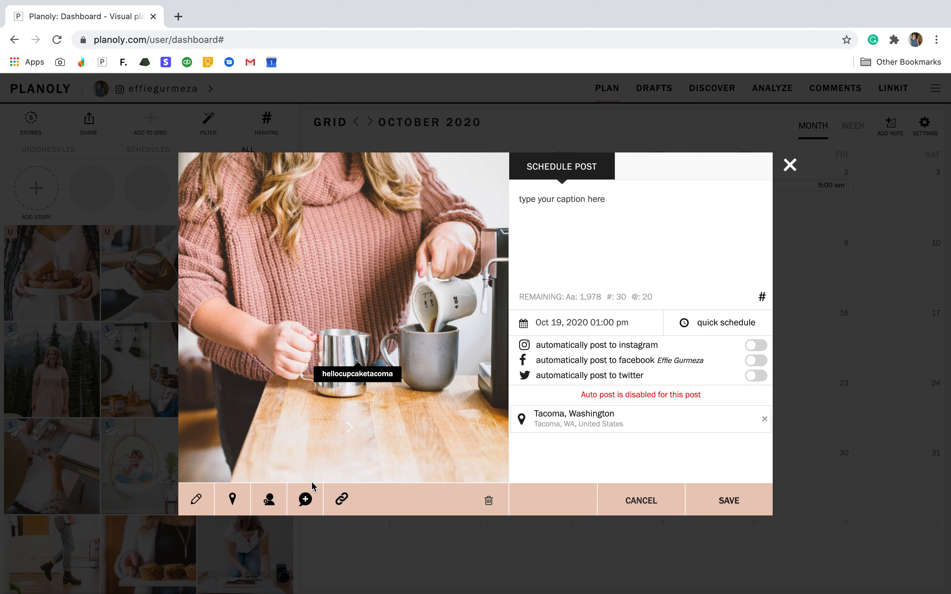
Add a first comment to the post with "#hashtag" followed by the saved "creative boss" hashtag group.
left_click(305, 508)
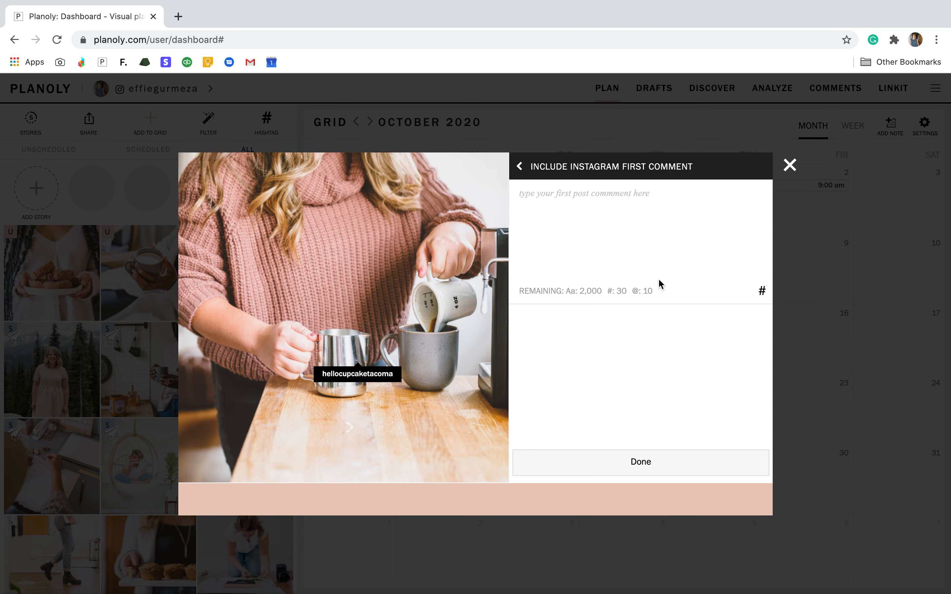
left_click(577, 198)
type("#hash")
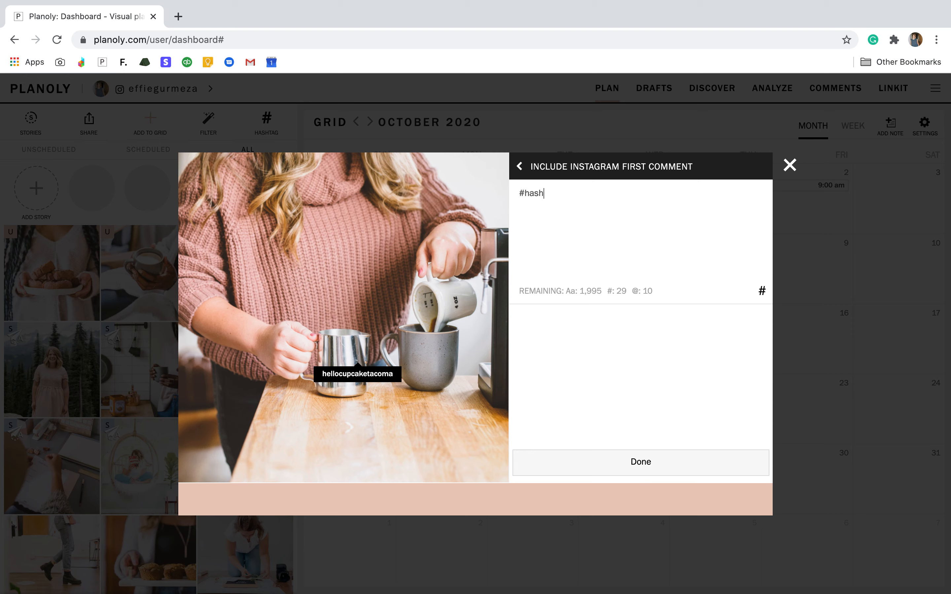
type("tag")
left_click(763, 292)
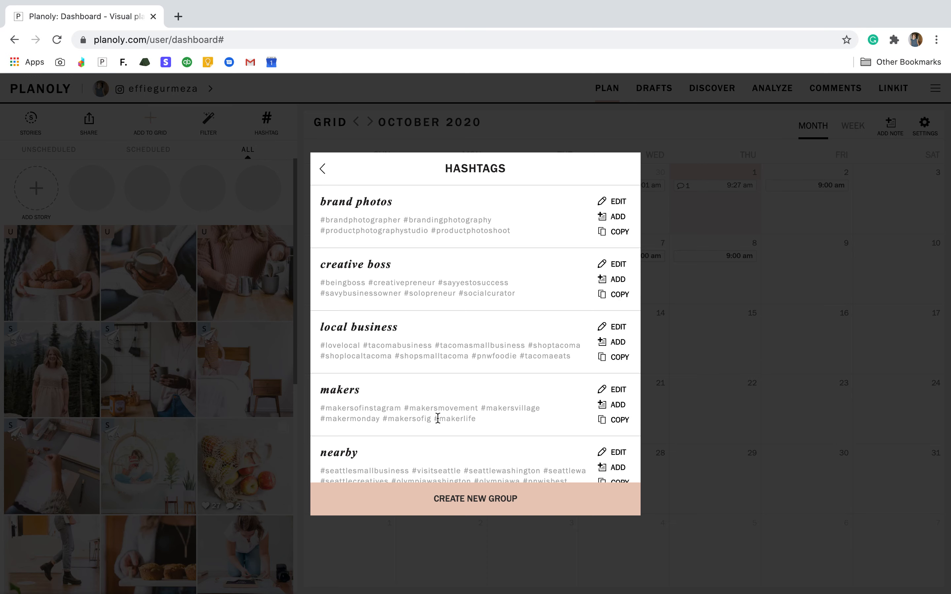
left_click(616, 281)
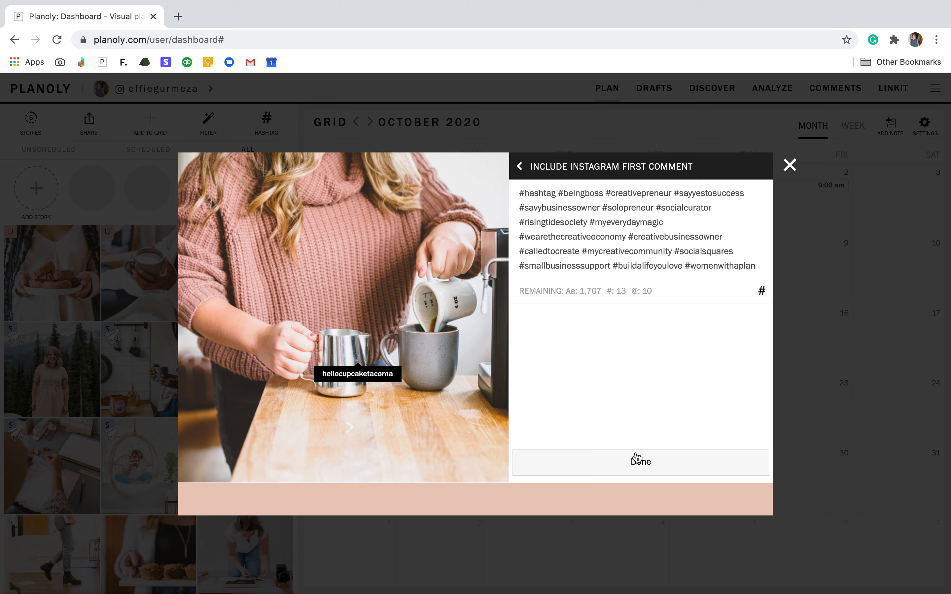
left_click(623, 474)
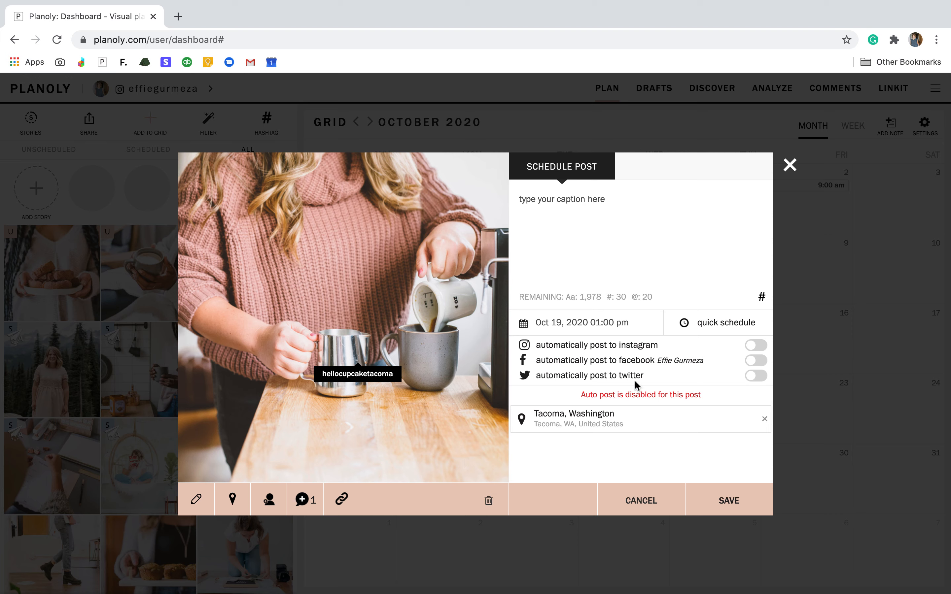
Turn on automatic posting to Instagram for the pink sweater post and save it.
left_click(752, 345)
left_click(712, 496)
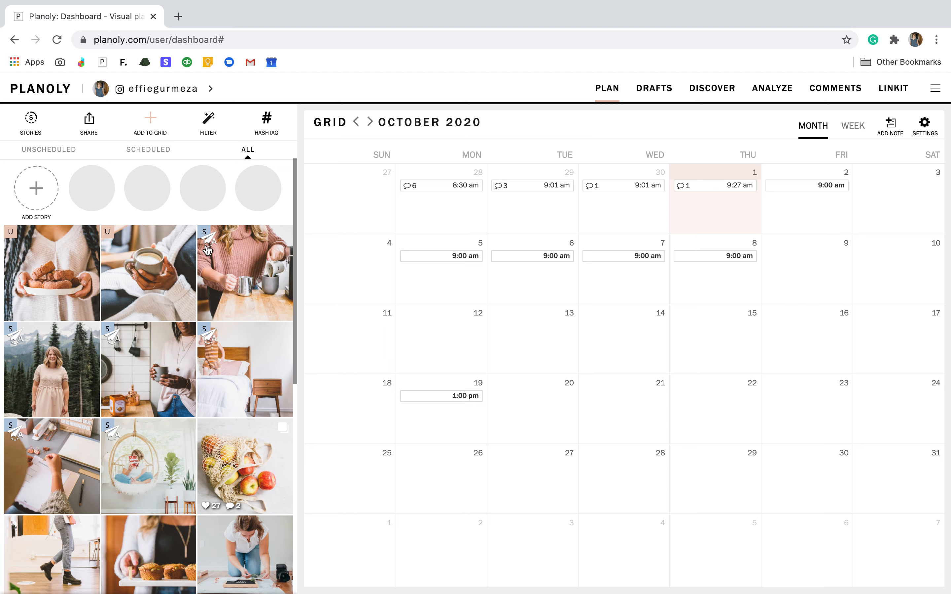
Reopen the pink sweater post, turn off automatic posting to Instagram, and save it.
left_click(229, 264)
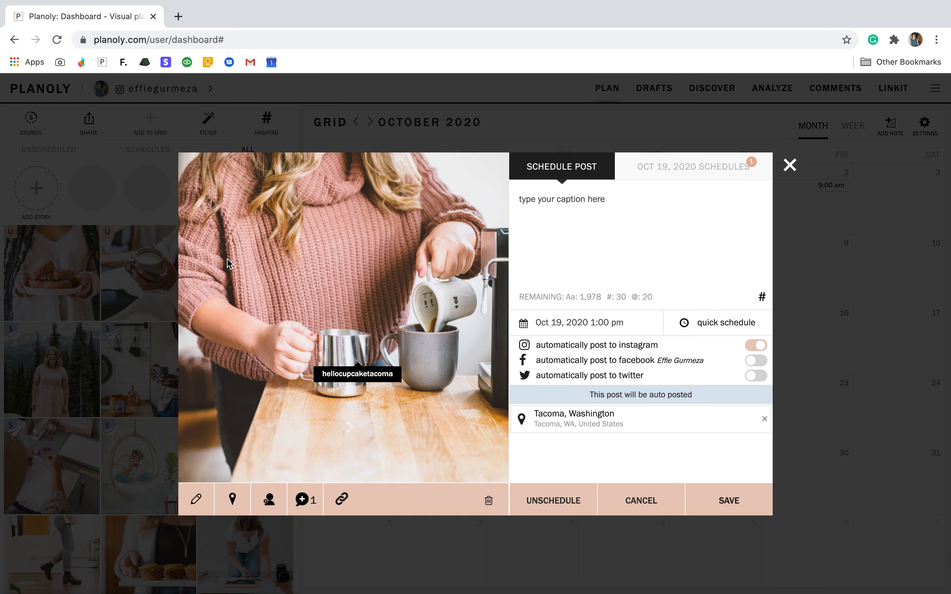
left_click(759, 348)
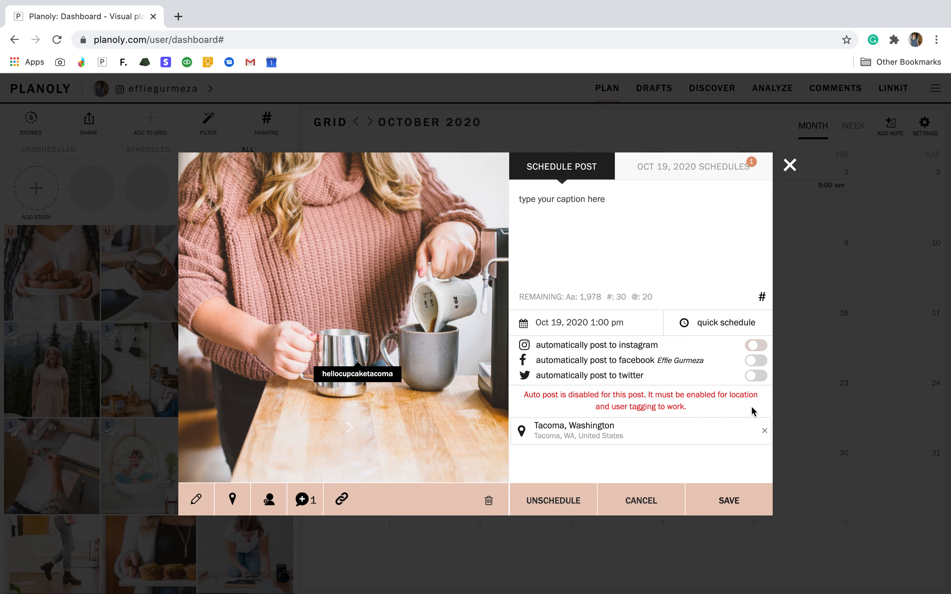
left_click(729, 500)
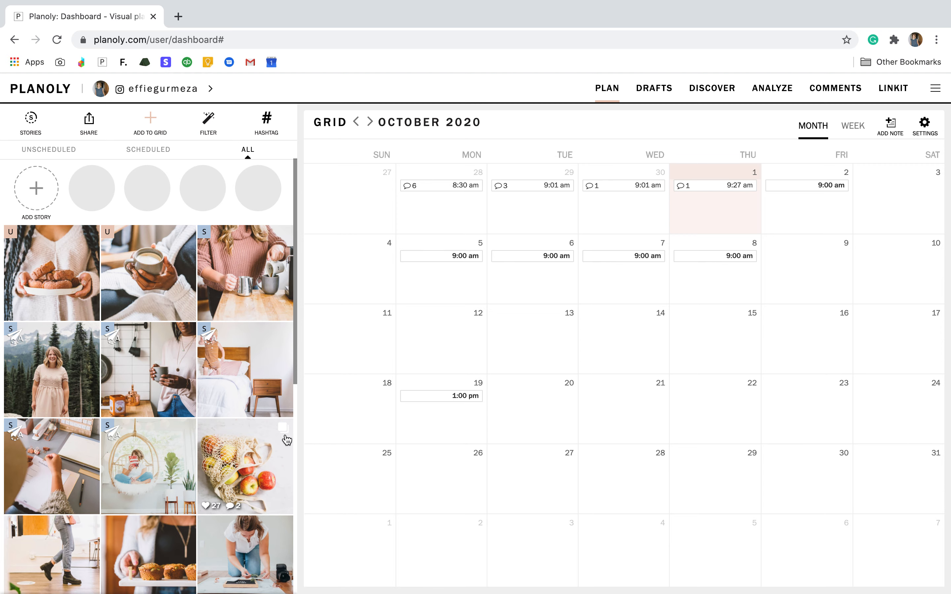
View the carousel images of the published apples post and close it.
left_click(265, 440)
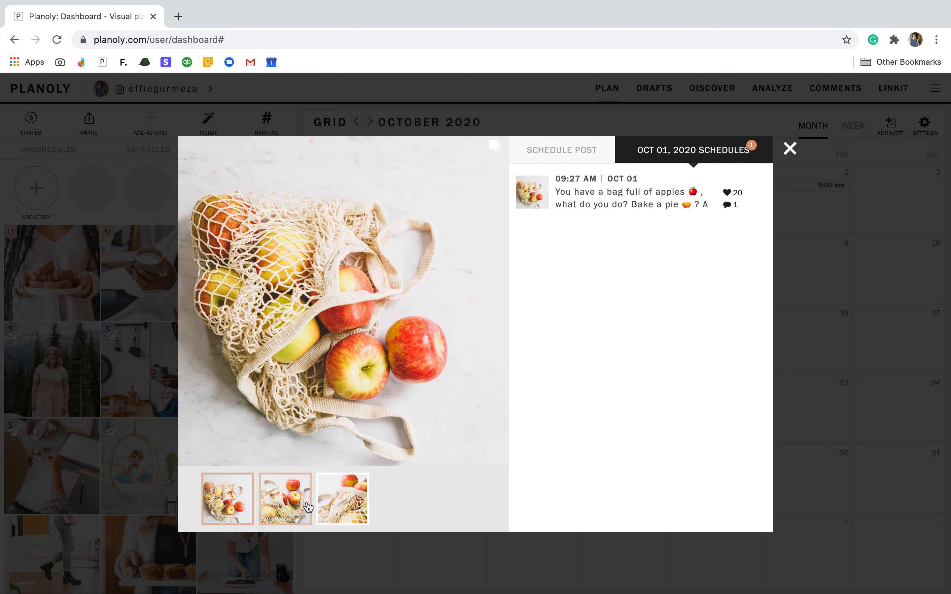
left_click(789, 152)
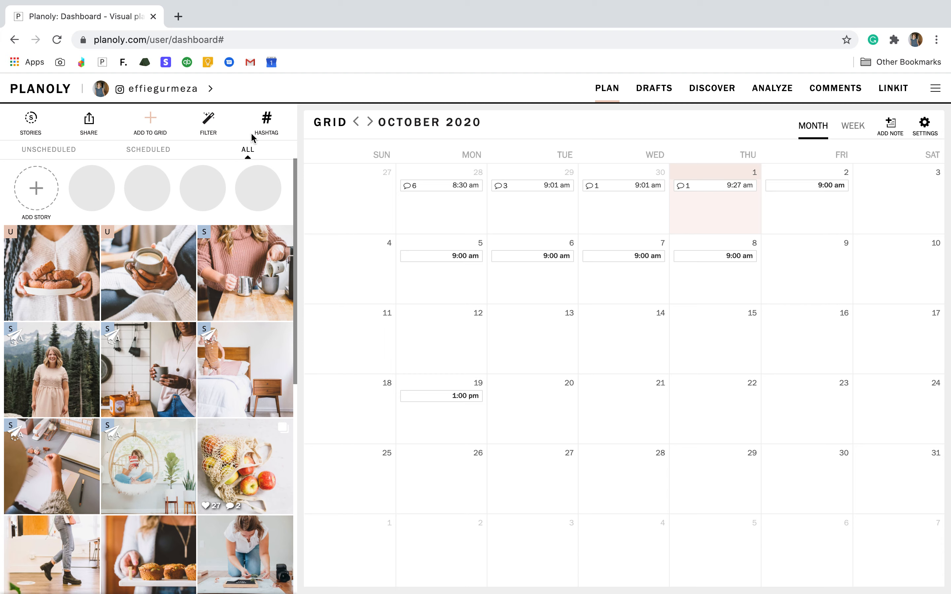
Create a hashtag group named "hashtags" containing "#example", and close the hashtag manager.
left_click(270, 122)
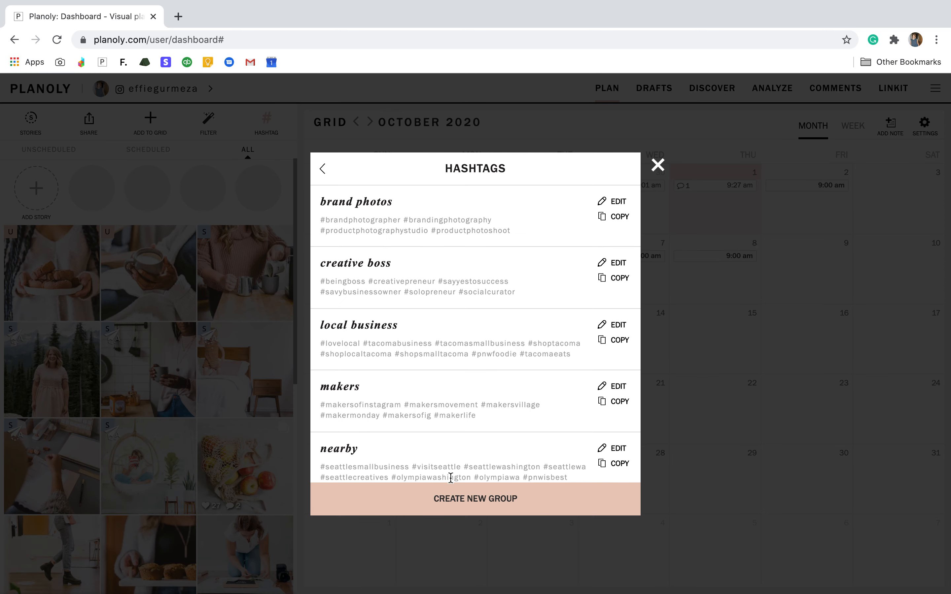
left_click(466, 512)
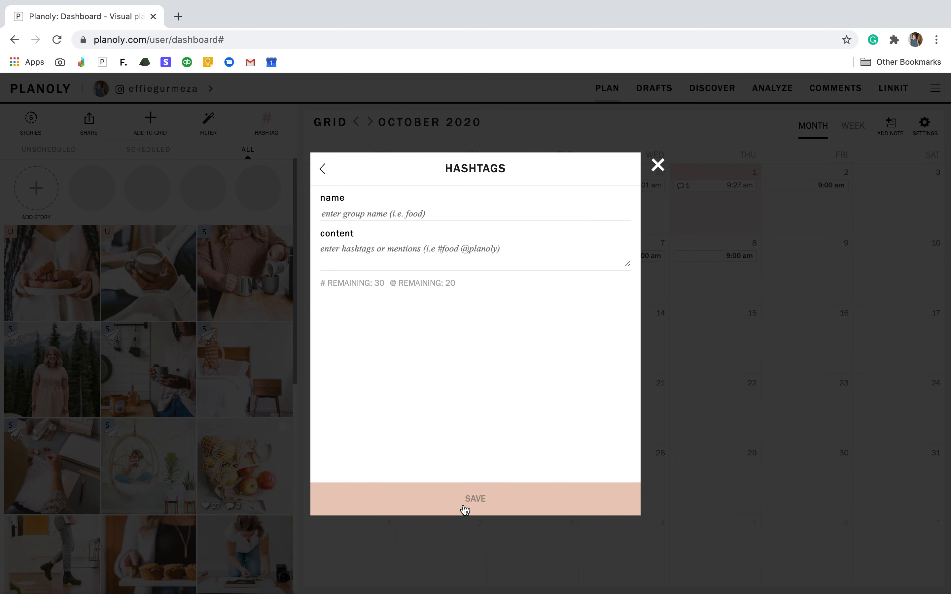
left_click(419, 215)
type("hashtags")
left_click(386, 254)
type("#")
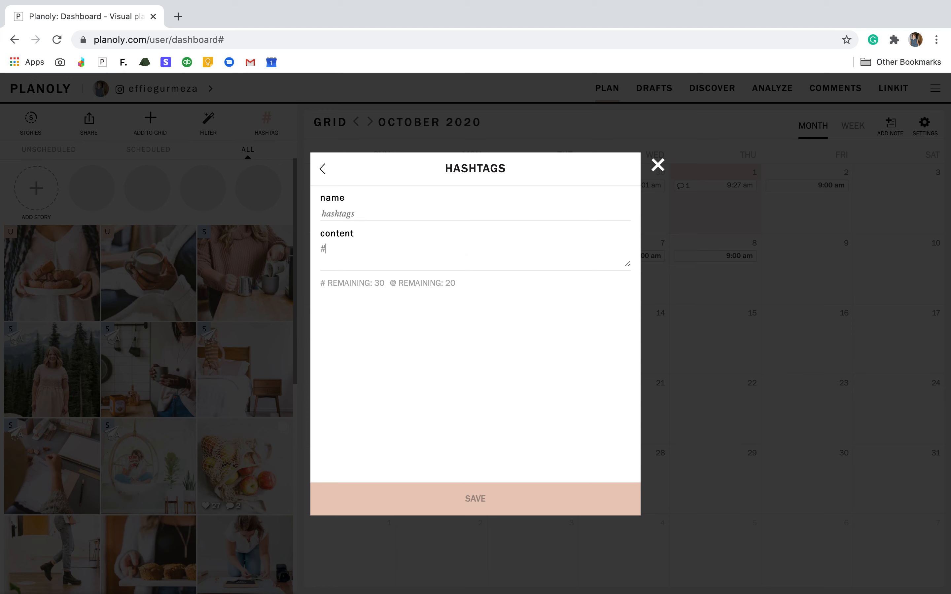
type("exampl")
type("e")
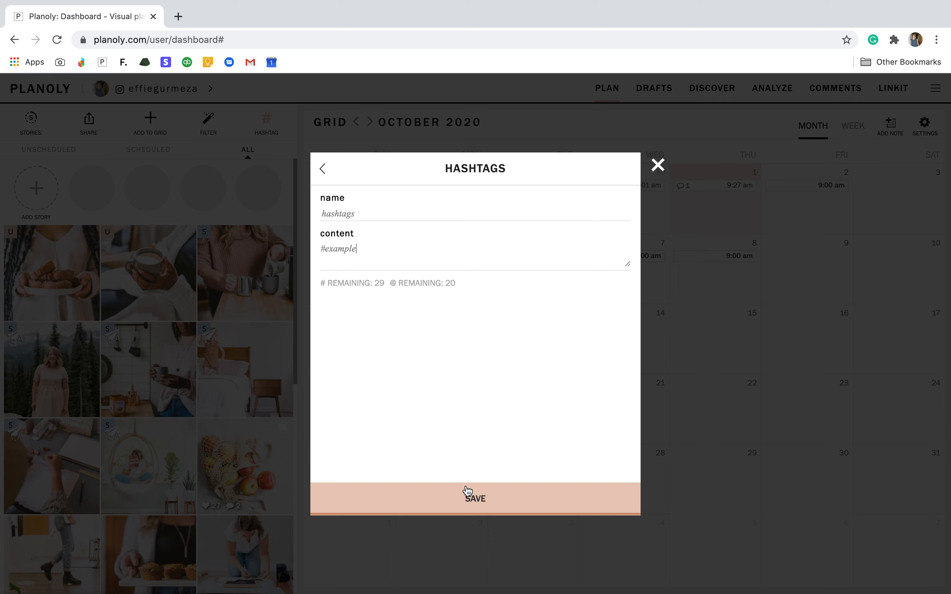
left_click(473, 499)
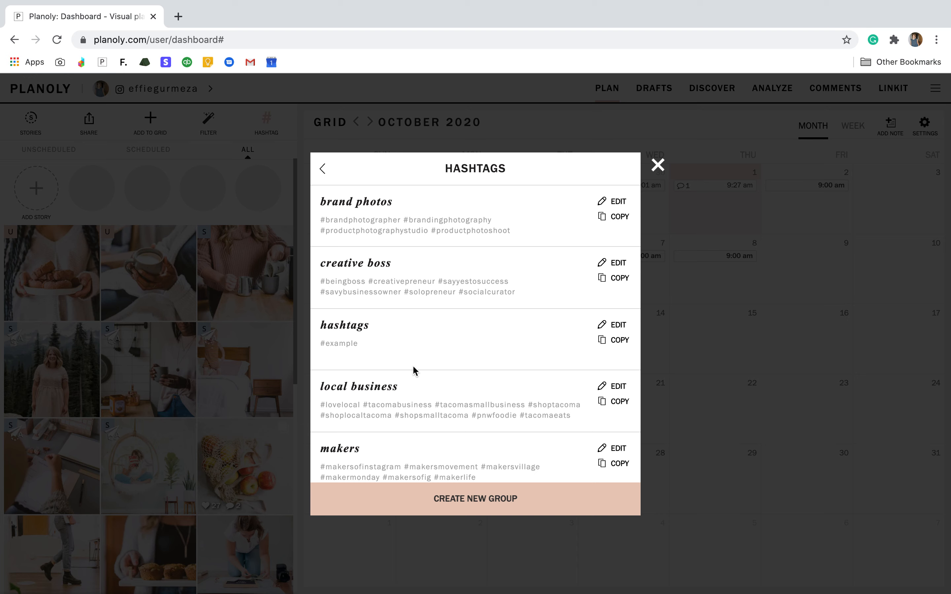
left_click(659, 165)
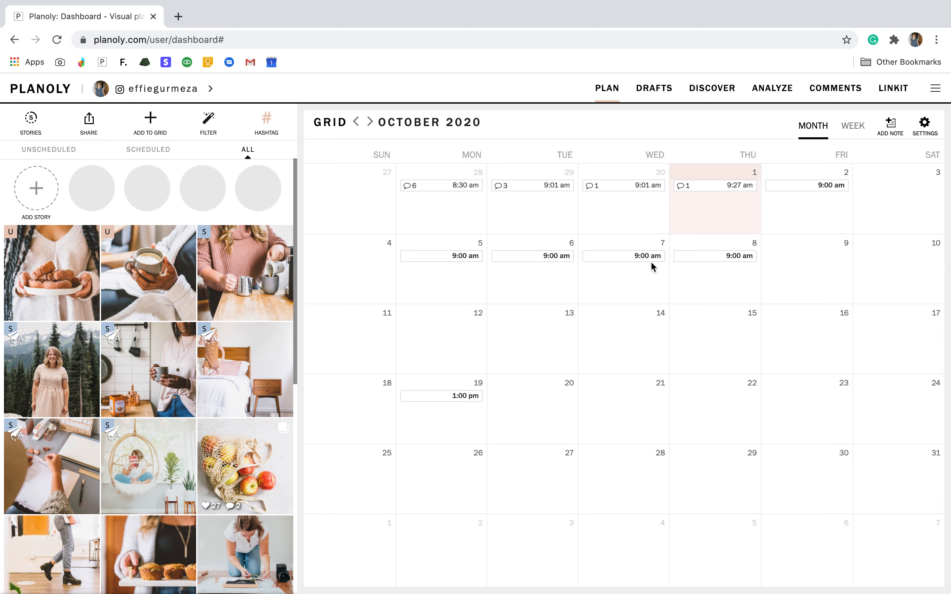
Open the comments on the Oct 01 apples post and start a reply to "Crisps all the way!!".
left_click(832, 91)
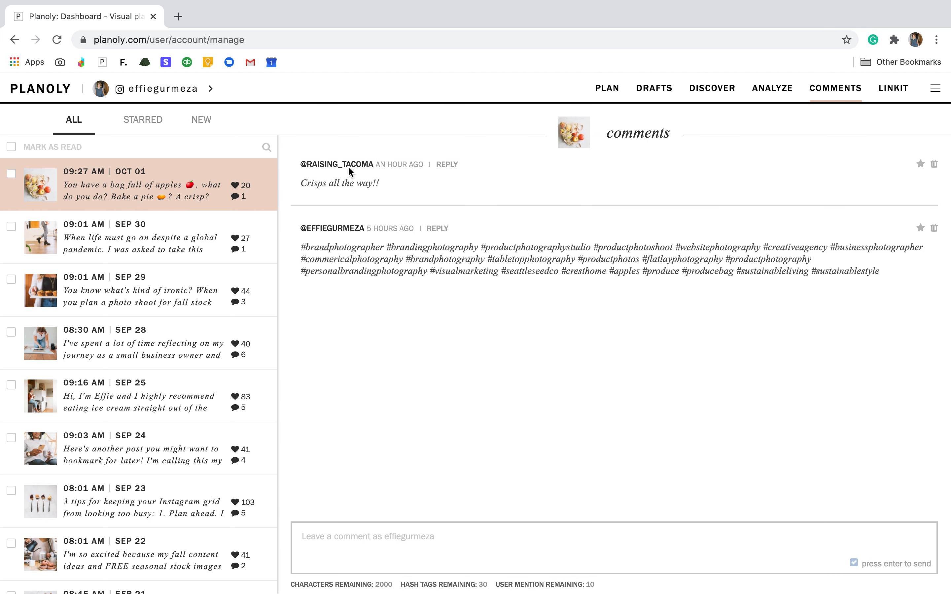
left_click(448, 165)
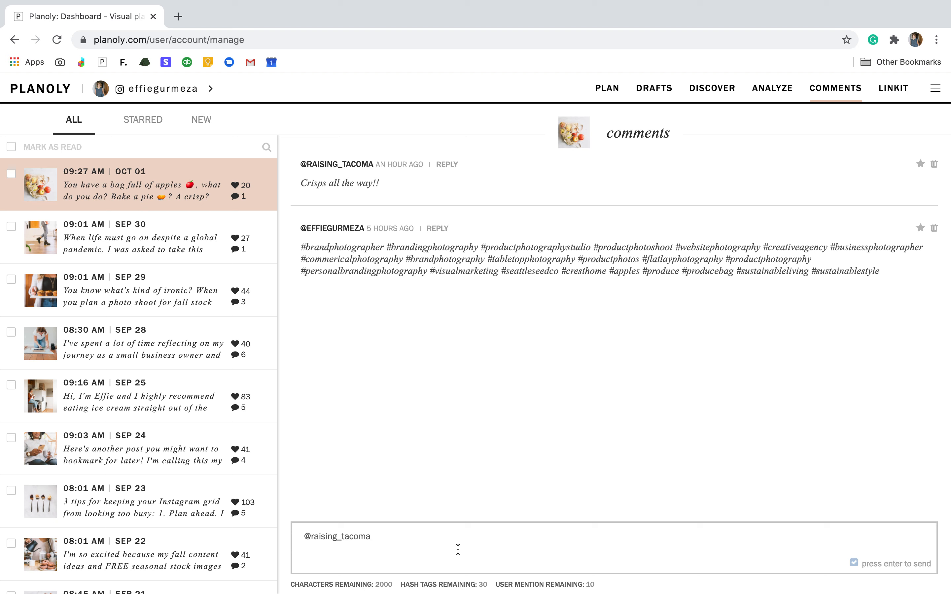
Open the account analytics and examine the weekly audience location, post engagement and grid content performance.
left_click(765, 89)
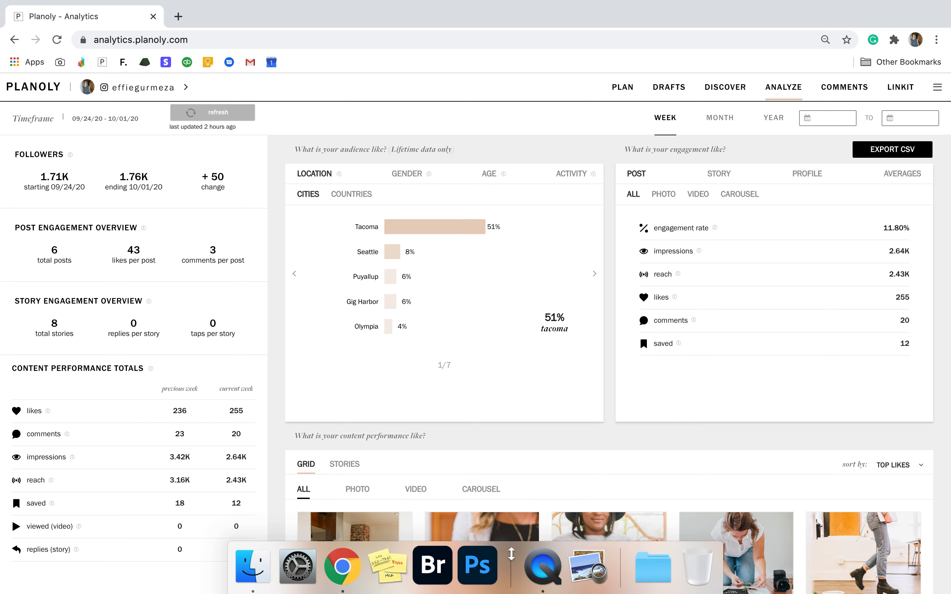
scroll(491, 450, "down", 3)
scroll(494, 456, "down", 3)
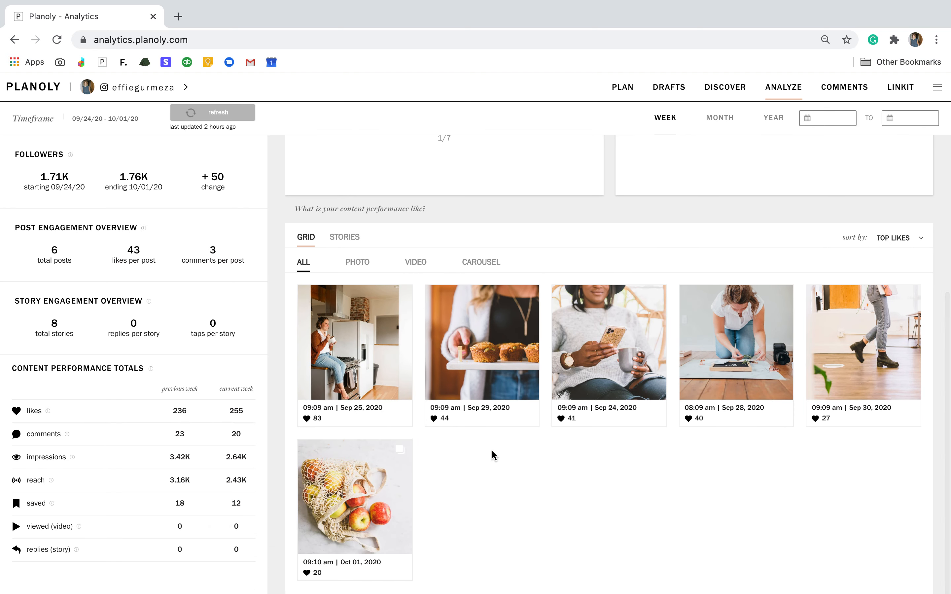
scroll(494, 456, "up", 5)
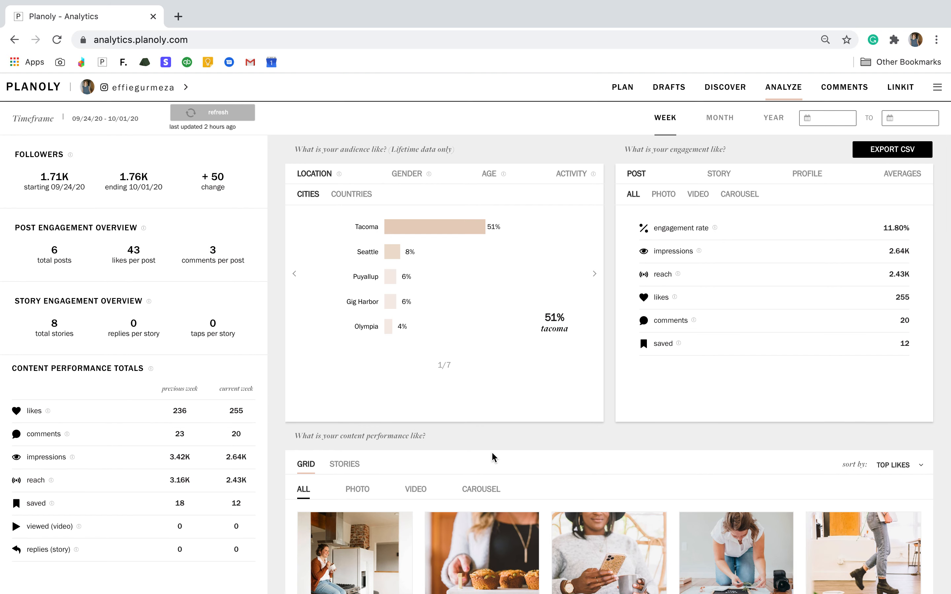
scroll(492, 457, "down", 2)
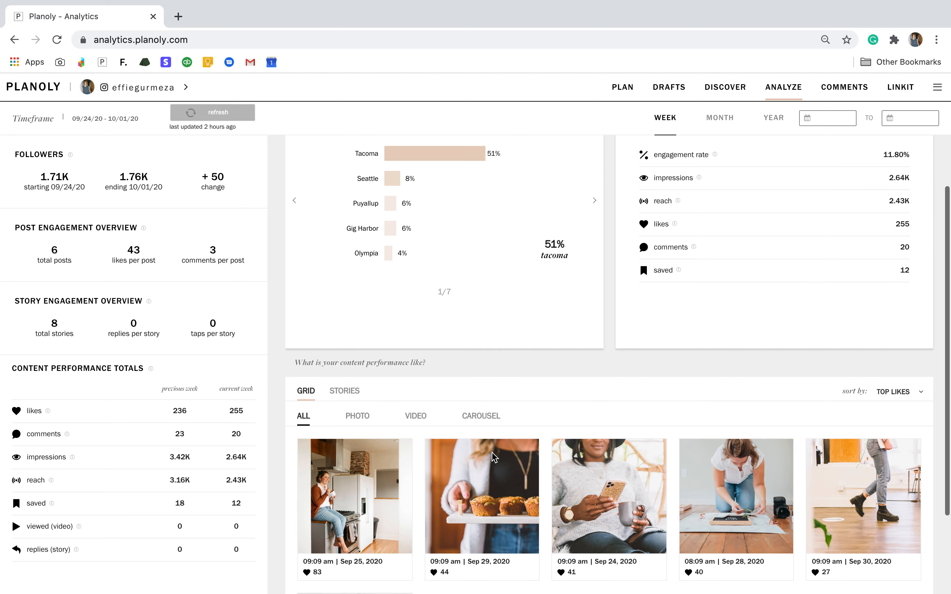
scroll(492, 453, "up", 2)
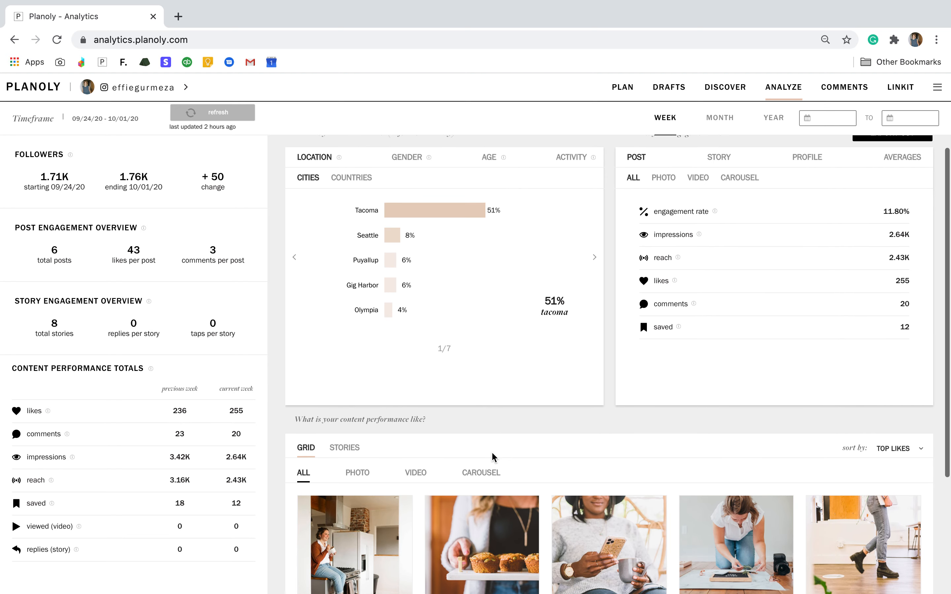
scroll(491, 452, "up", 1)
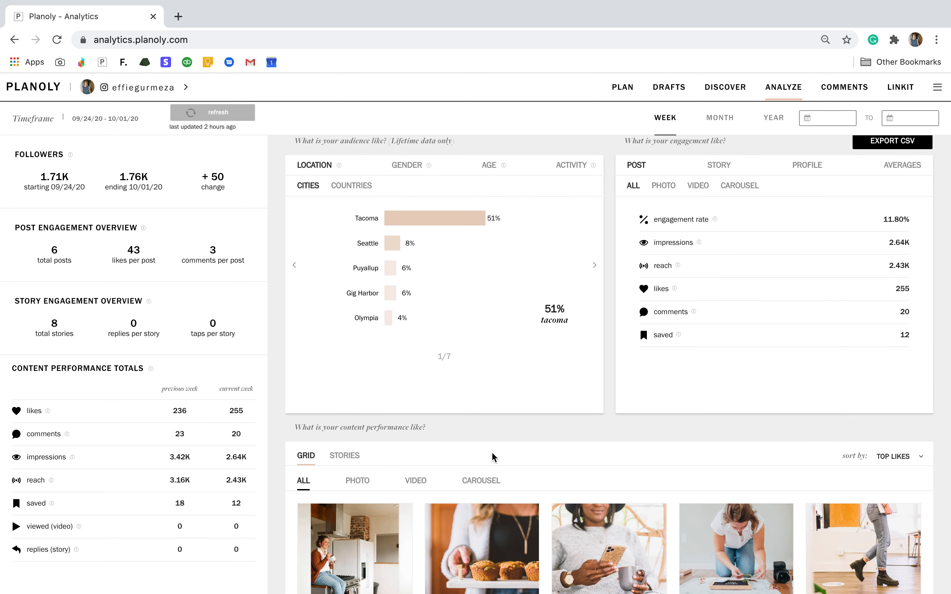